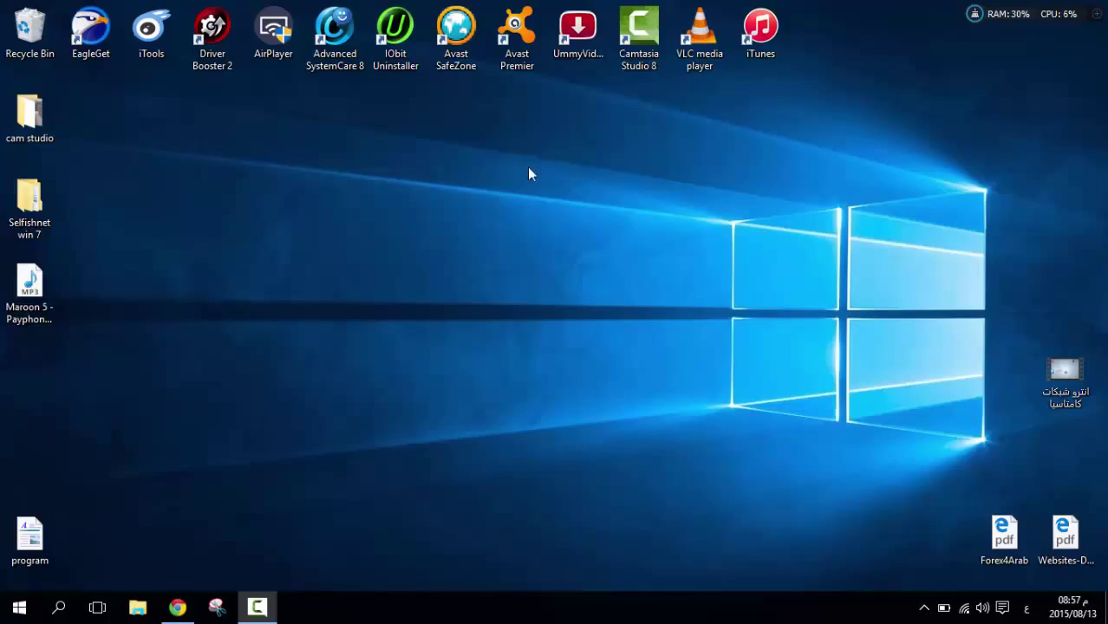
left_click(19, 607)
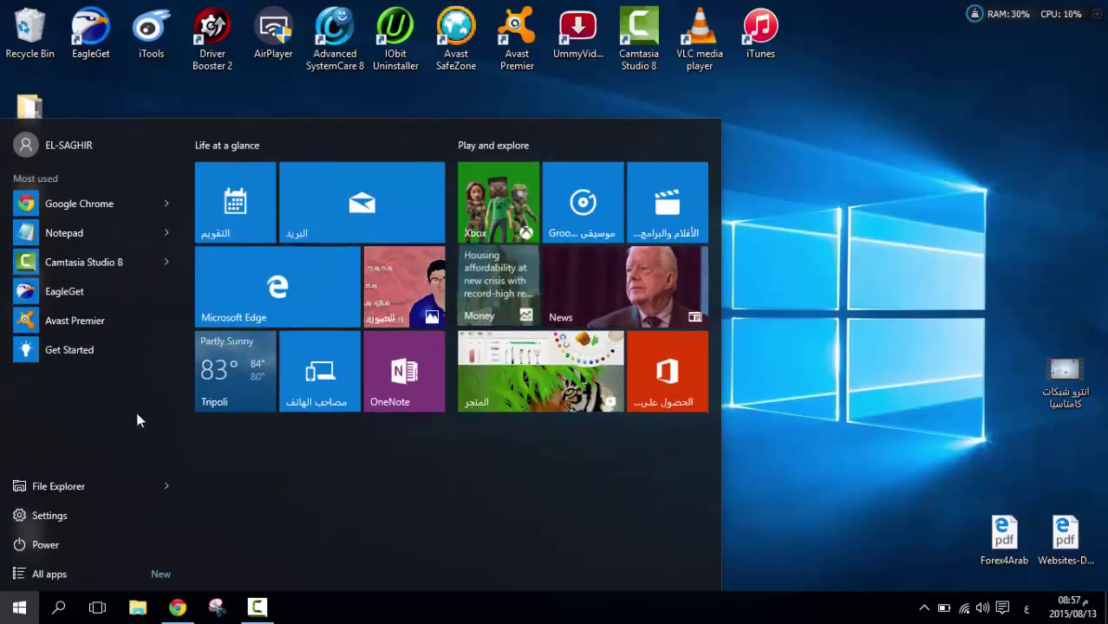
left_click(750, 308)
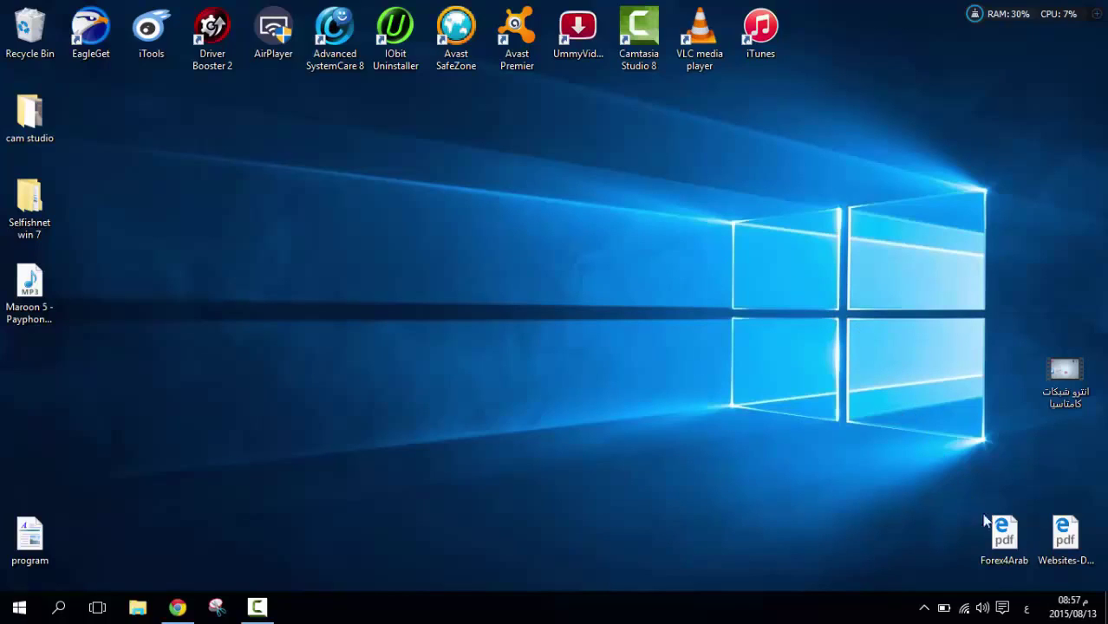
Step: Open the Windows language preferences
left_click(1026, 608)
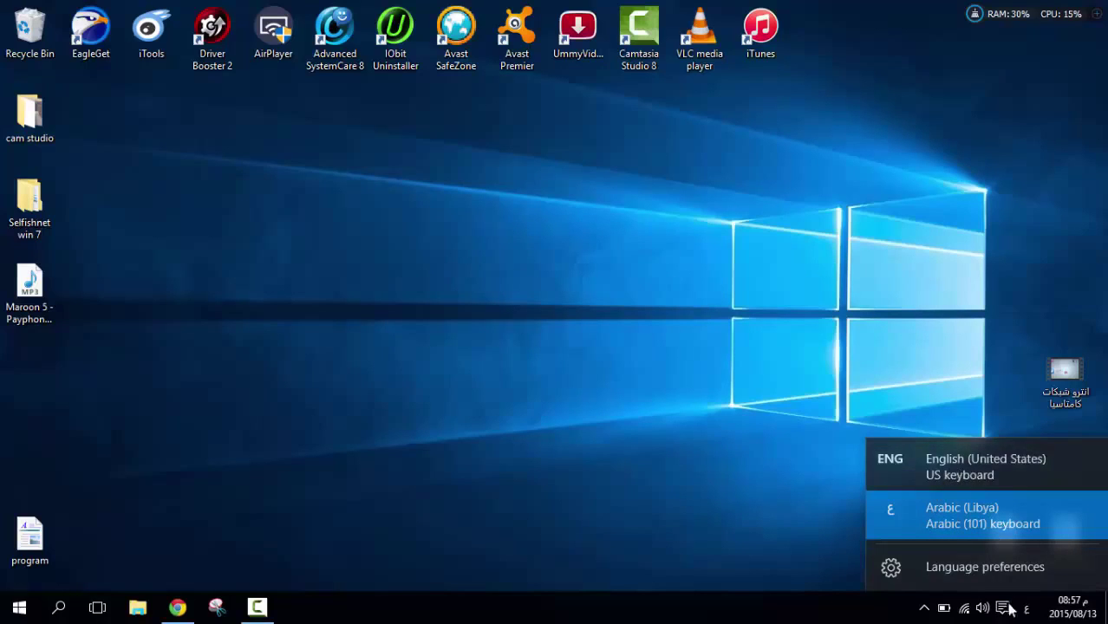
left_click(811, 531)
left_click(1028, 611)
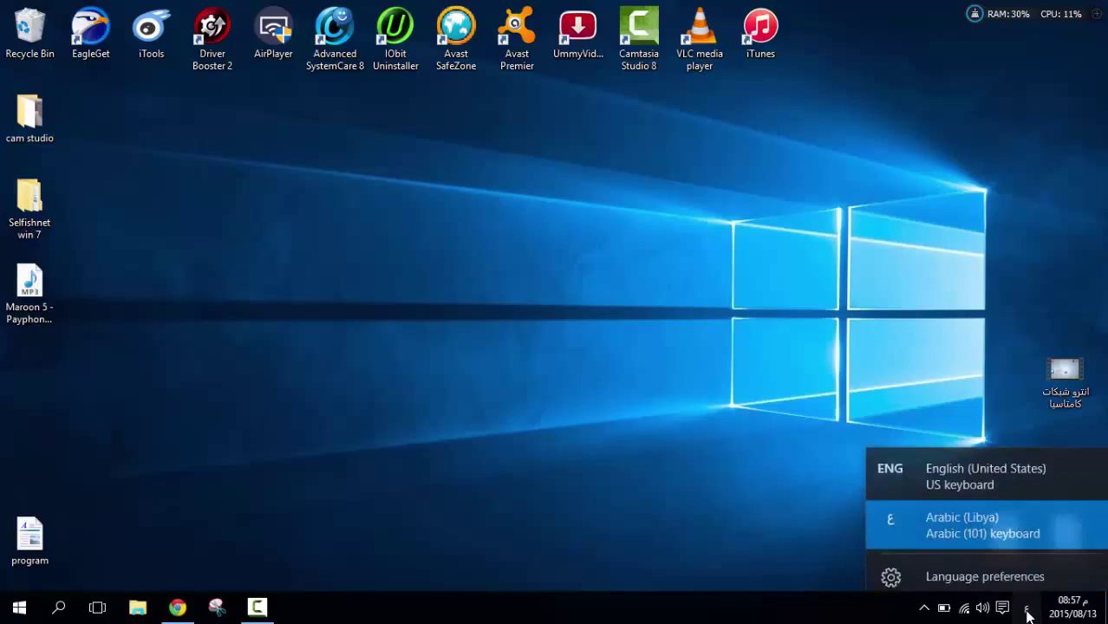
left_click(982, 572)
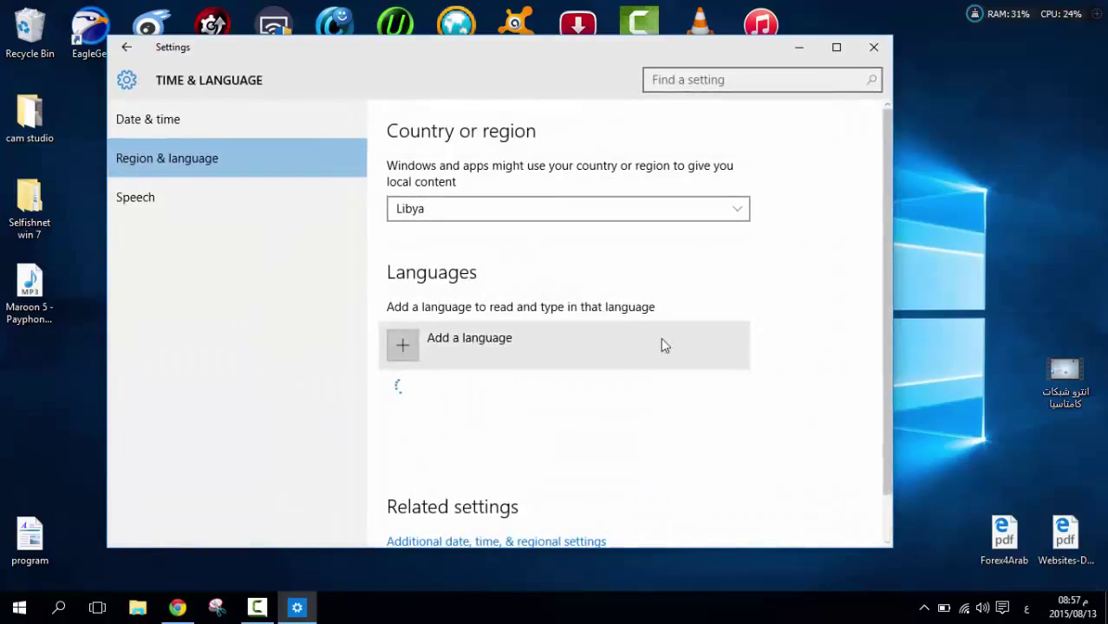
Step: Look through the languages available to add and return to the region and language settings
left_click(443, 346)
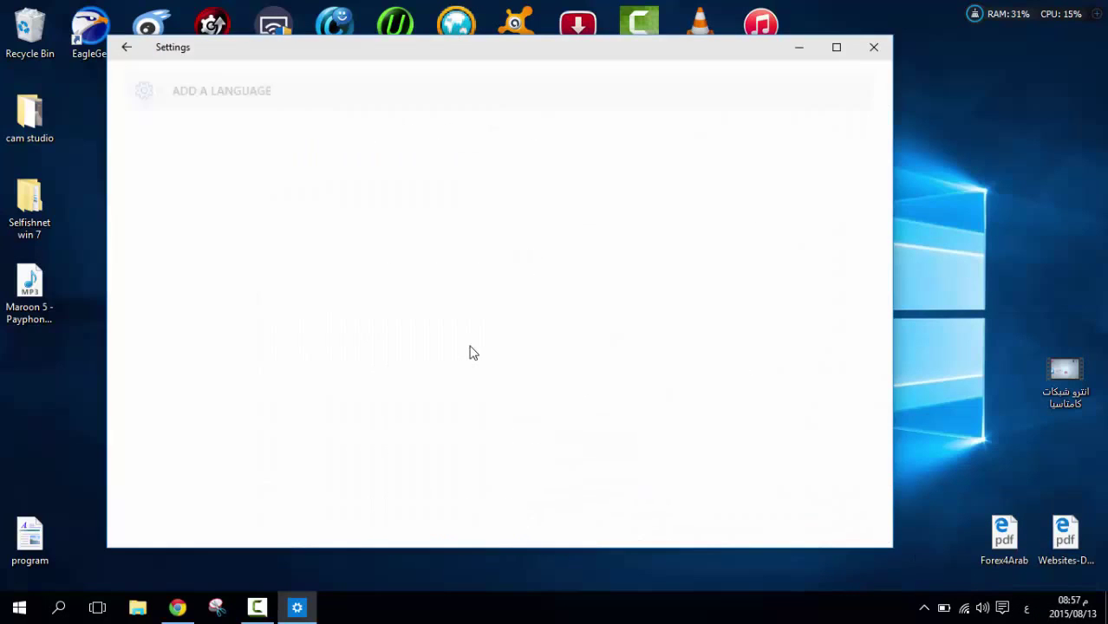
scroll(579, 307, "right", 3)
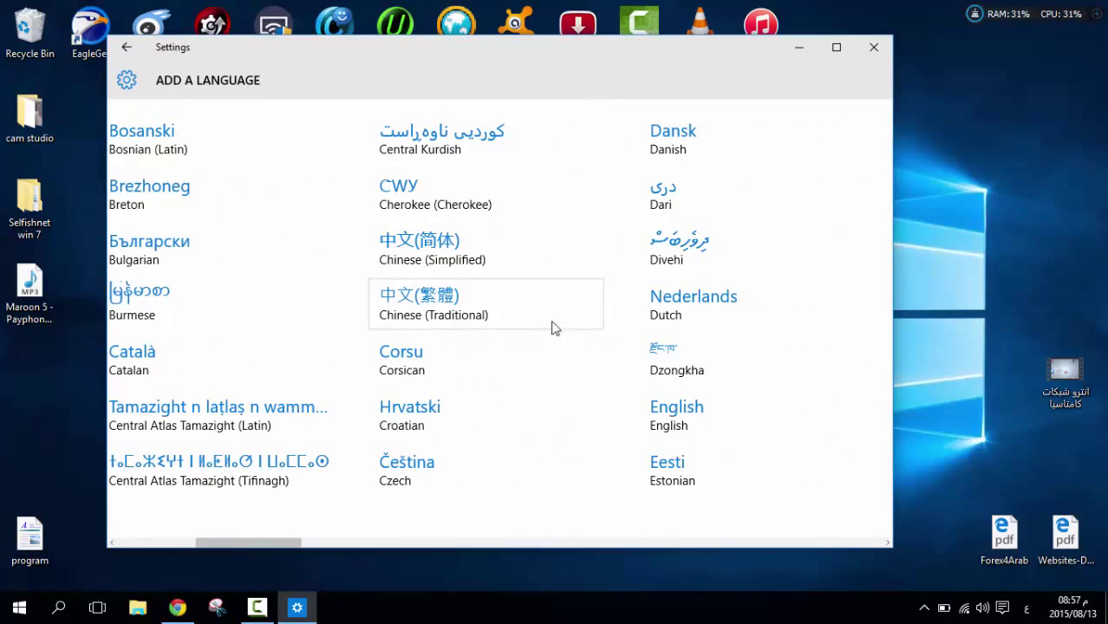
scroll(445, 317, "left", 3)
scroll(450, 328, "right", 12)
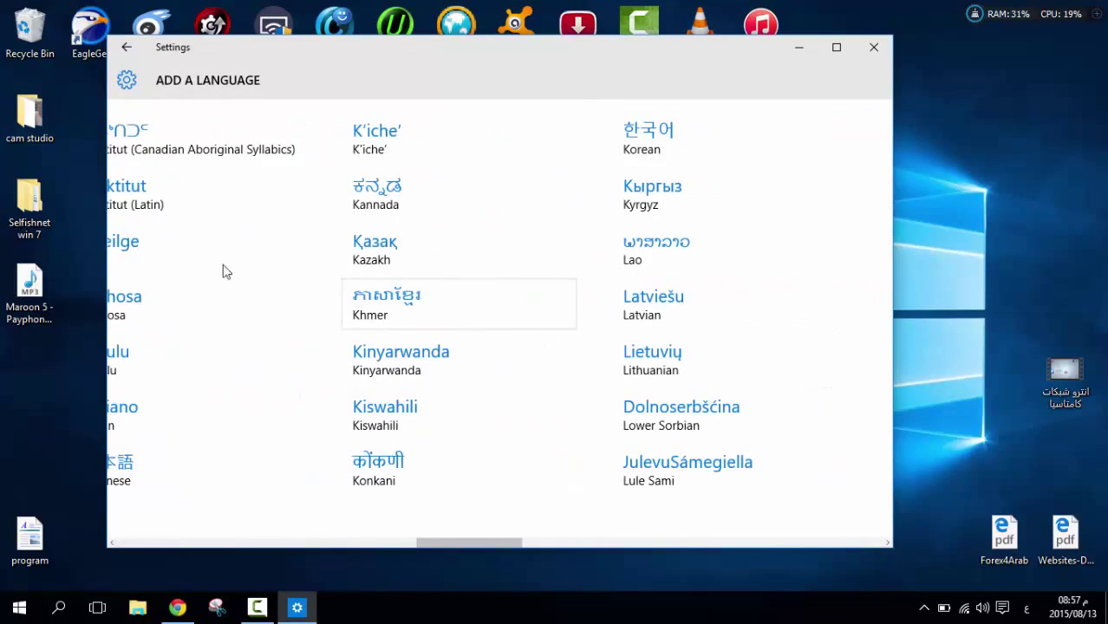
left_click(127, 47)
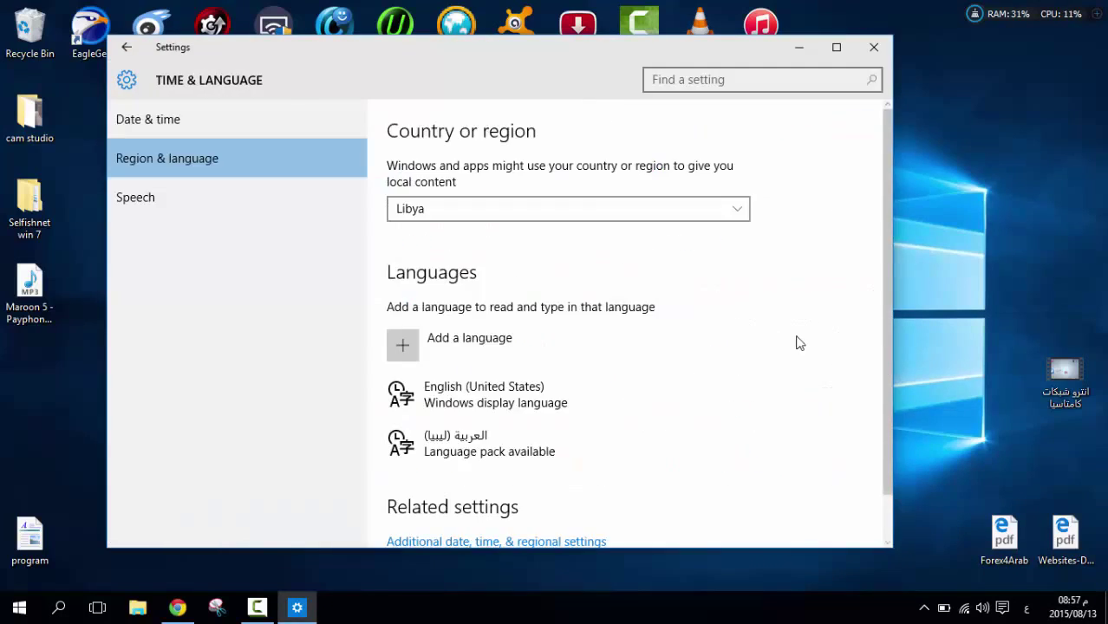
Step: Open the additional date, time and regional settings and bring up the Region dialog
scroll(800, 334, "down", 1)
left_click(531, 493)
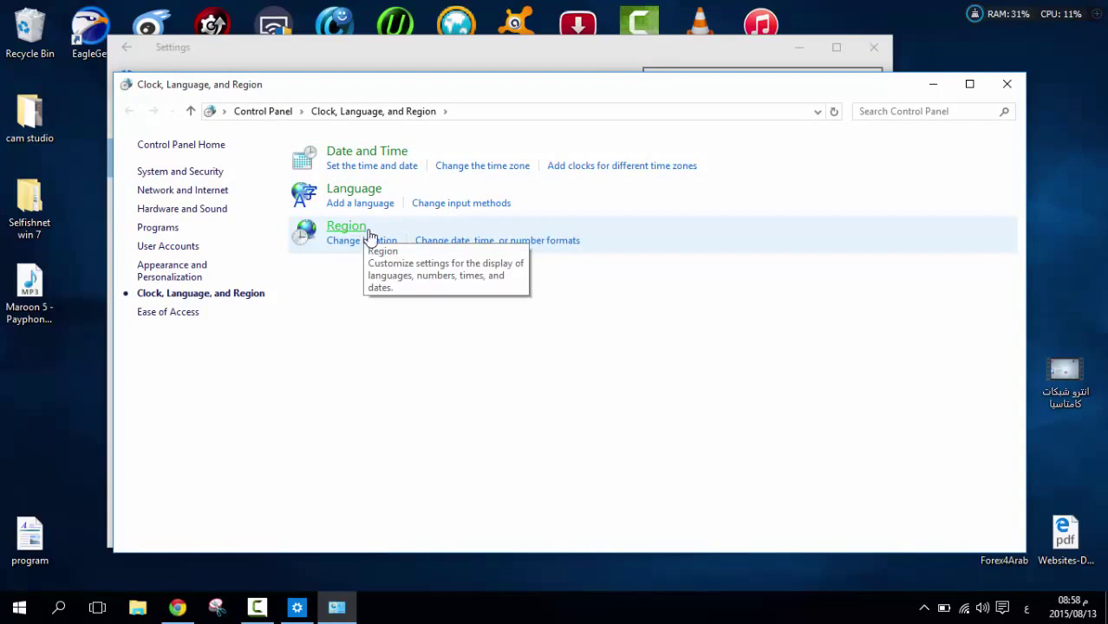
left_click(369, 247)
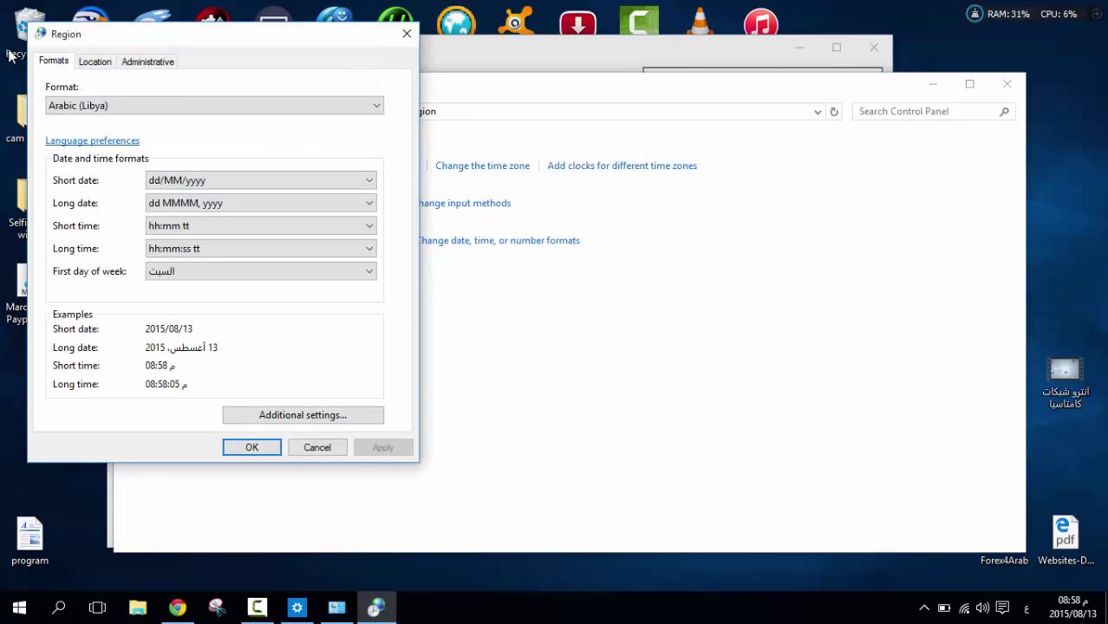
Step: Check the regional format and the home location in the Region settings
left_click(121, 108)
left_click(121, 107)
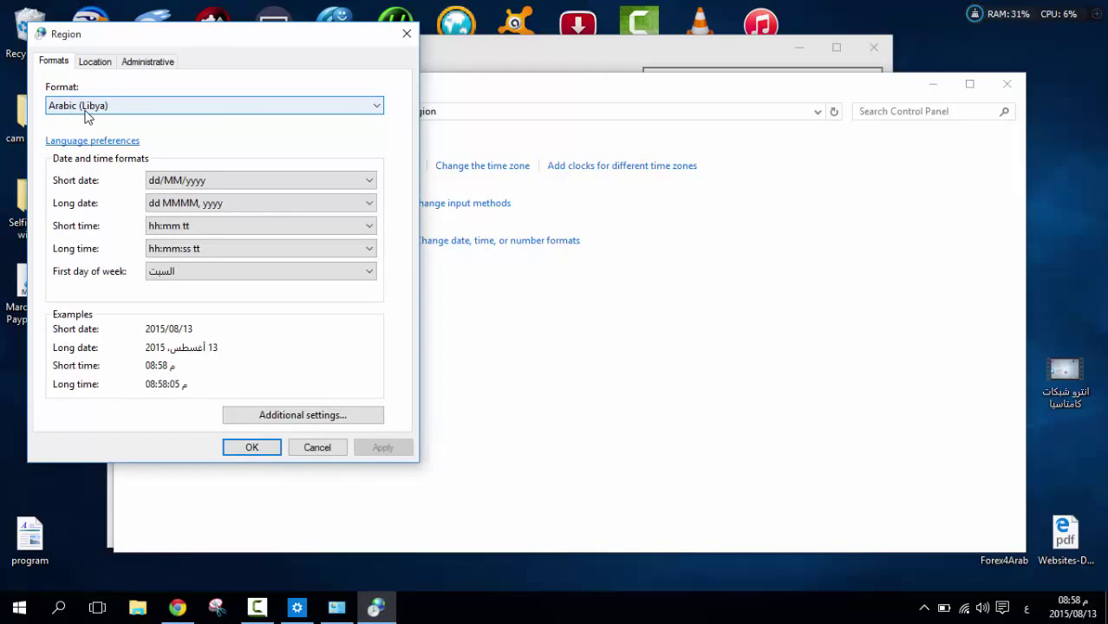
left_click(108, 65)
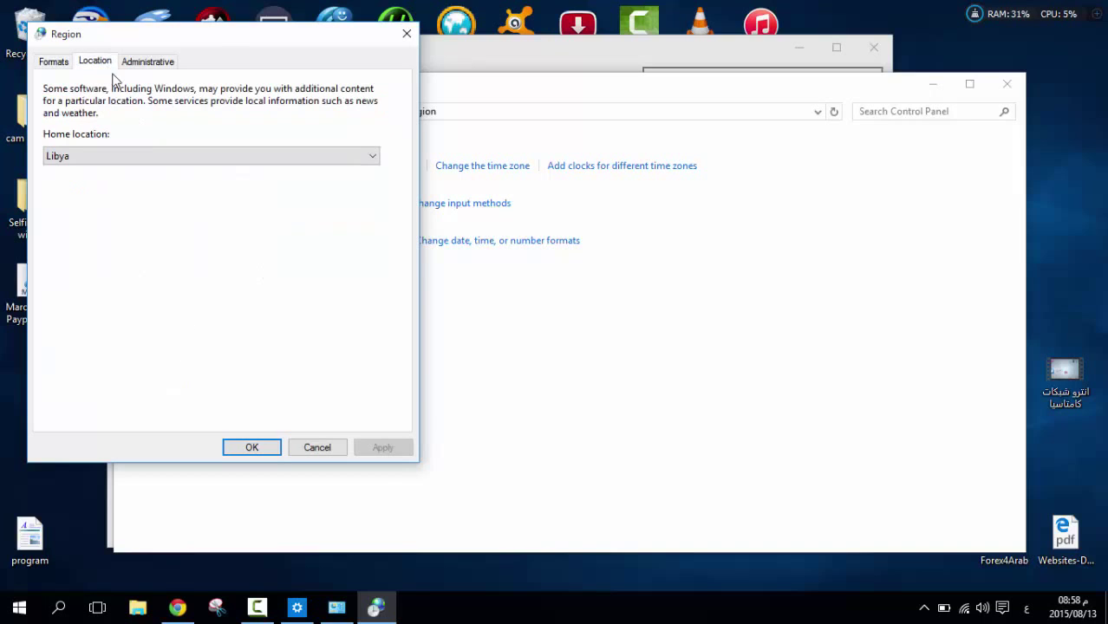
left_click(115, 155)
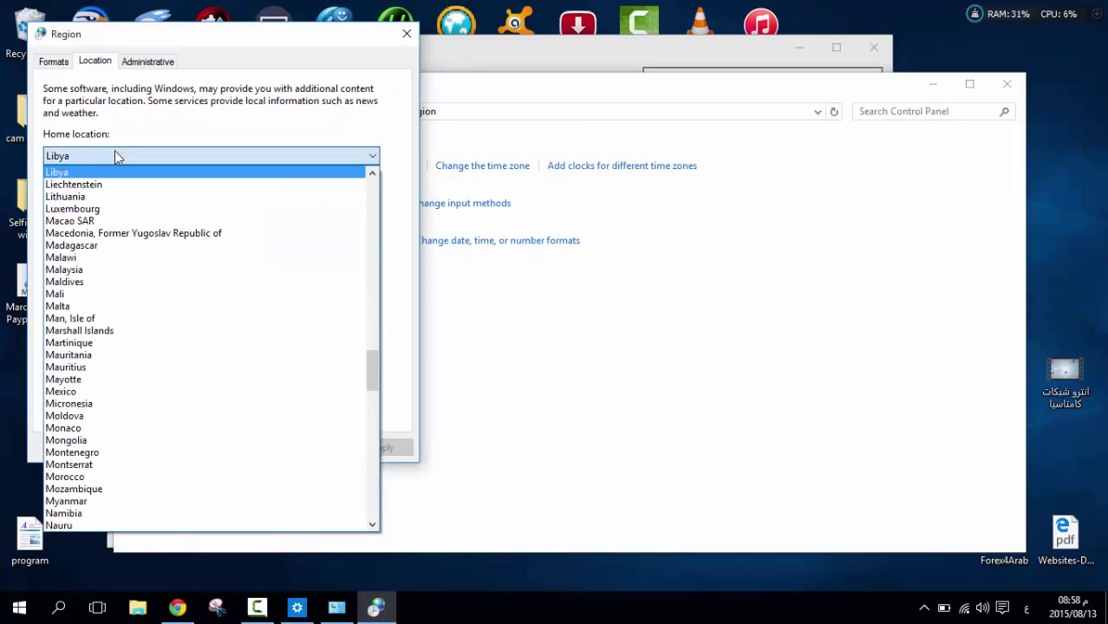
left_click(117, 157)
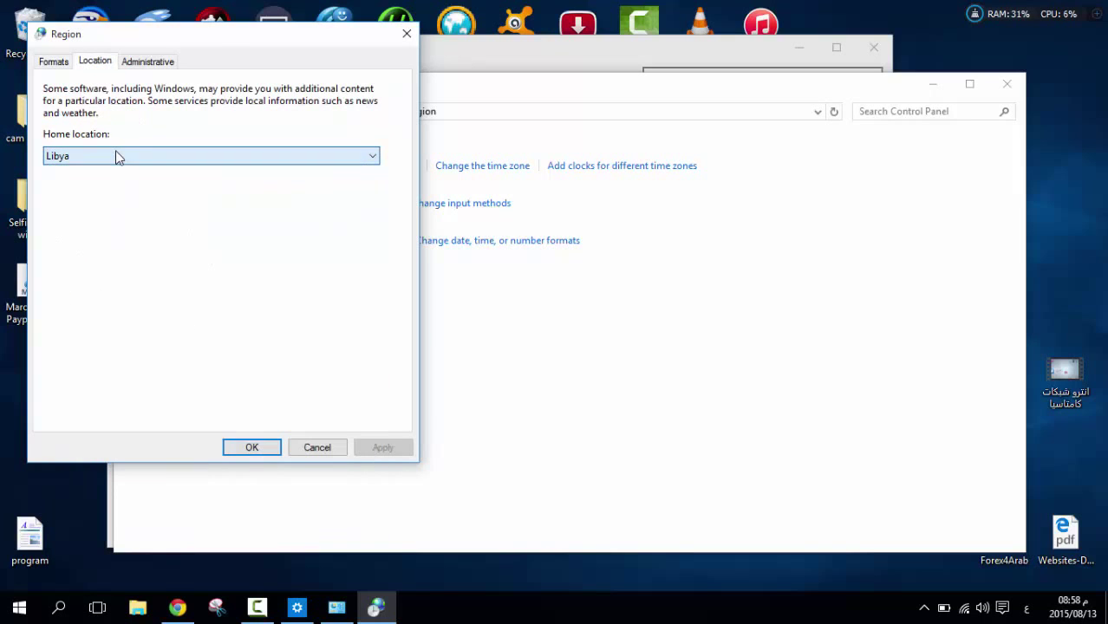
Step: Check the system locale for non-Unicode programs and close the Region settings with their values accepted
left_click(152, 66)
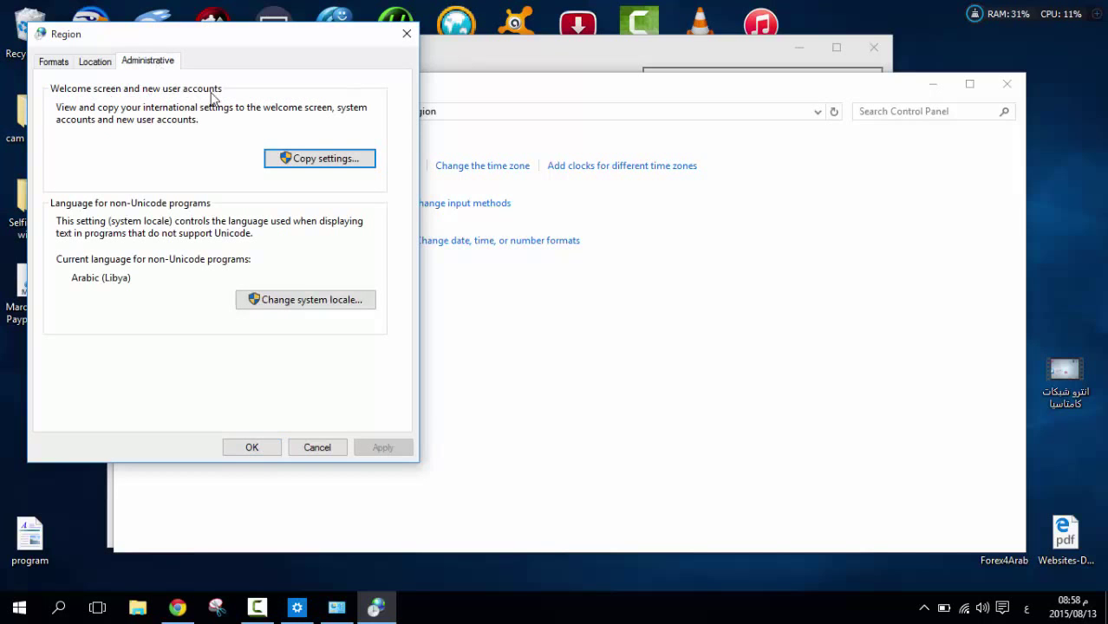
left_click(312, 306)
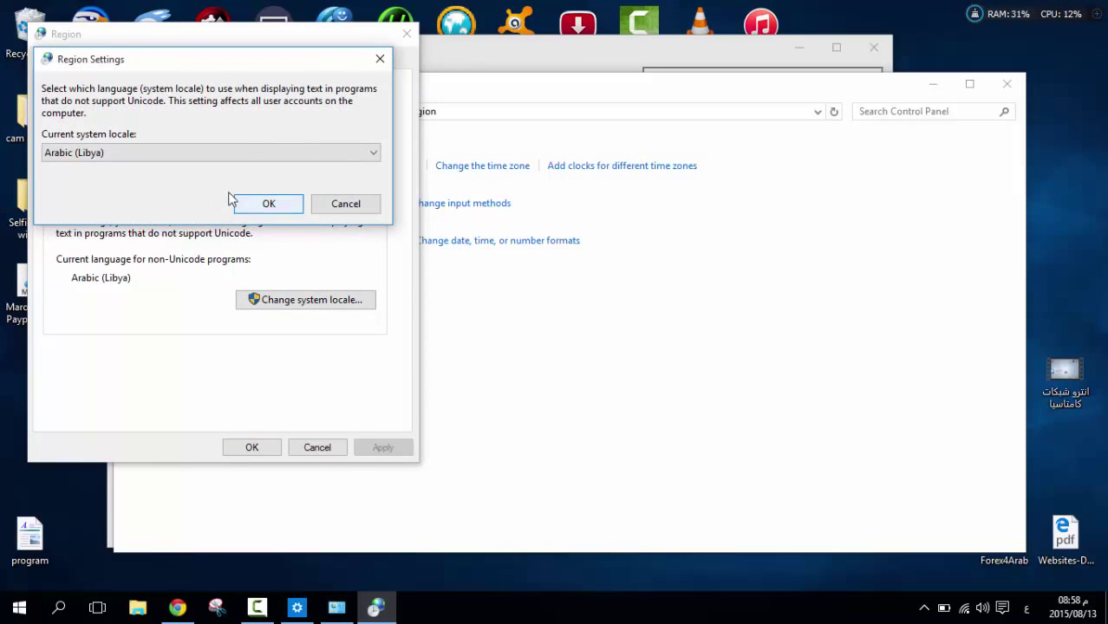
left_click(103, 152)
left_click(101, 152)
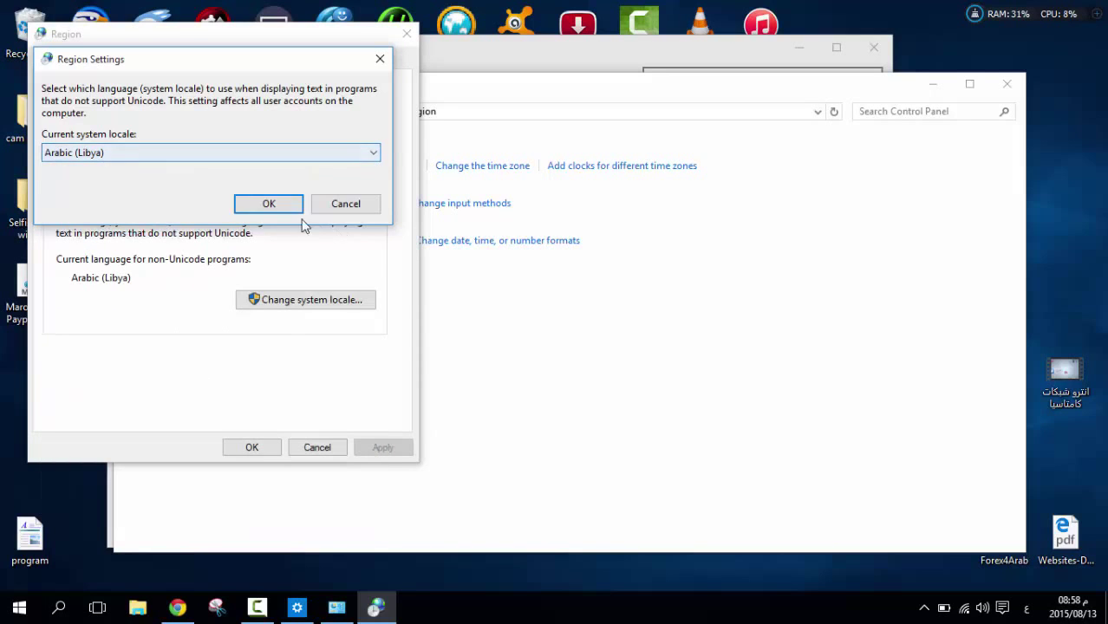
left_click(269, 203)
left_click(260, 445)
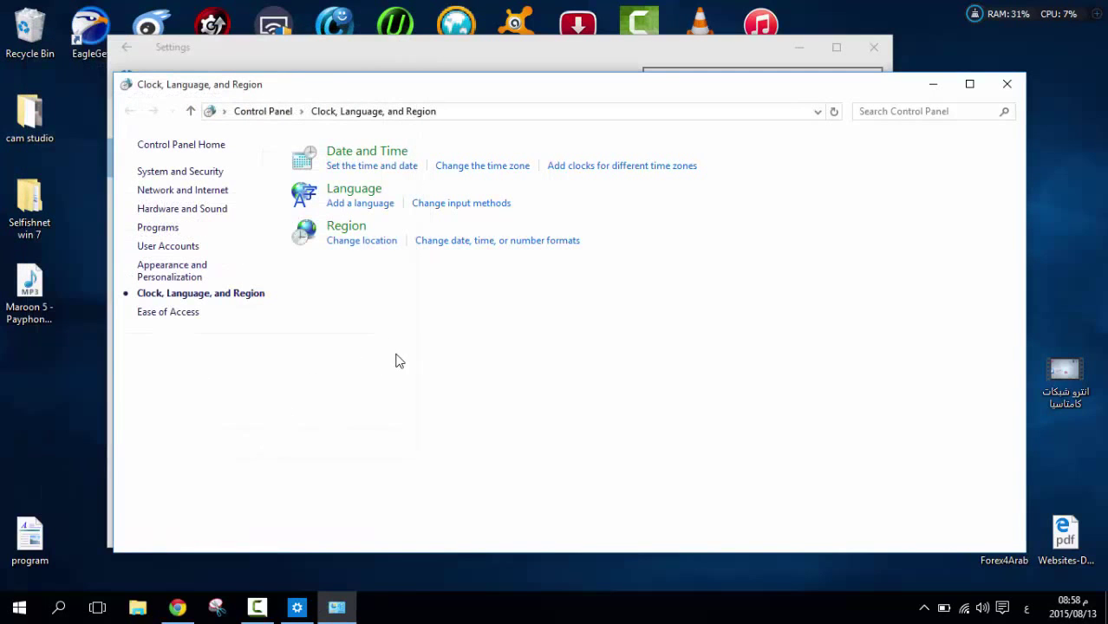
Step: Check the default input method override in the advanced language settings and return to the language list
left_click(357, 189)
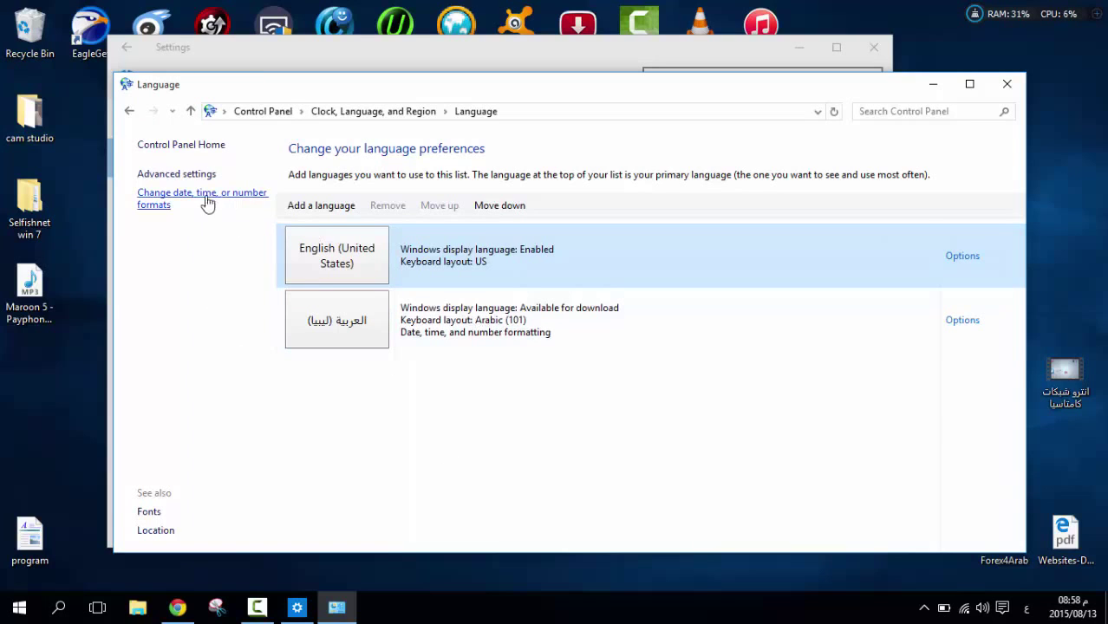
left_click(190, 175)
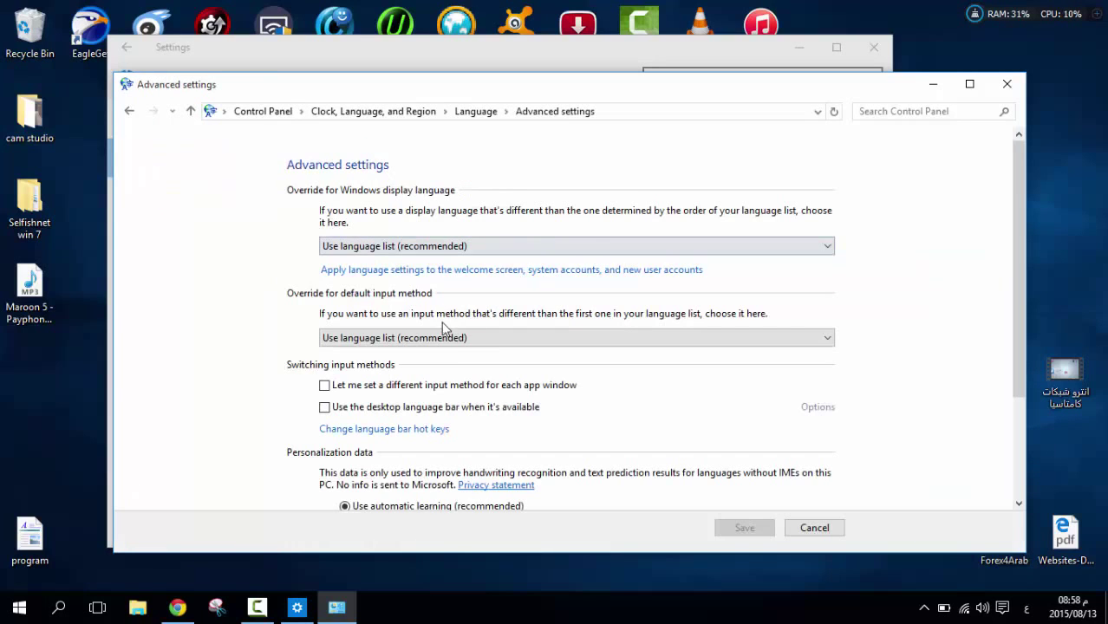
left_click(450, 348)
left_click(399, 354)
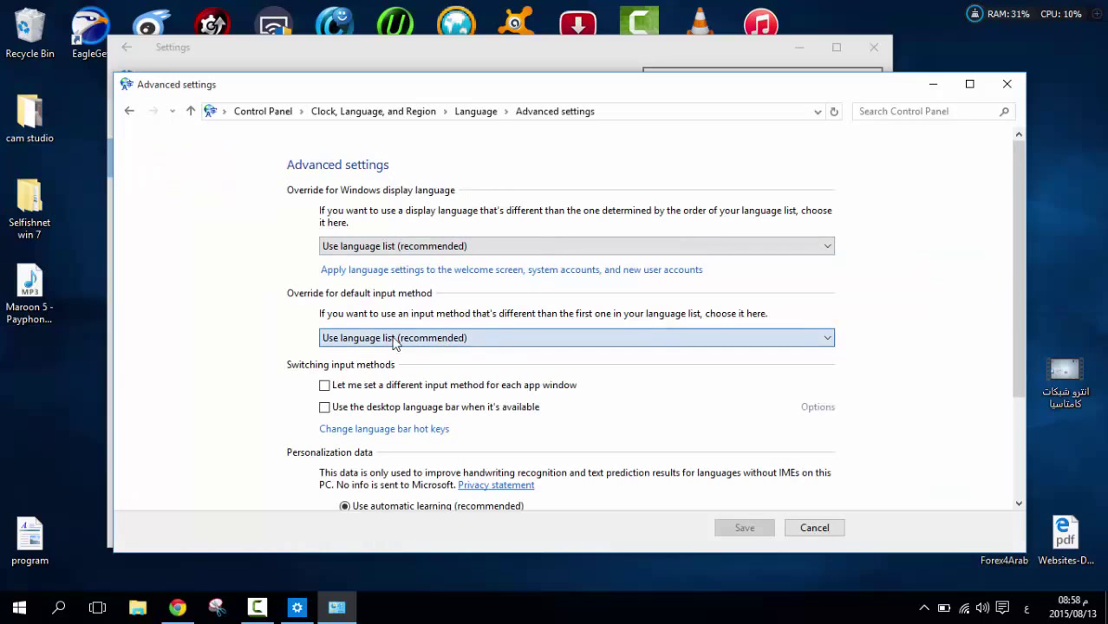
left_click(745, 530)
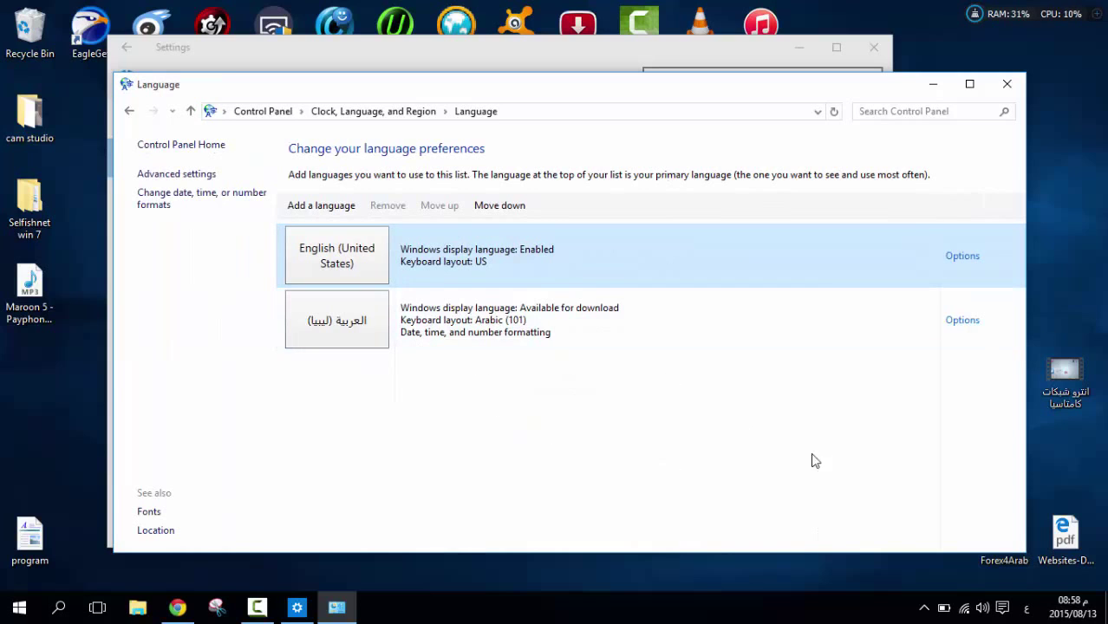
Step: Download and install the language pack for Arabic (Libya) from its language options
left_click(688, 344)
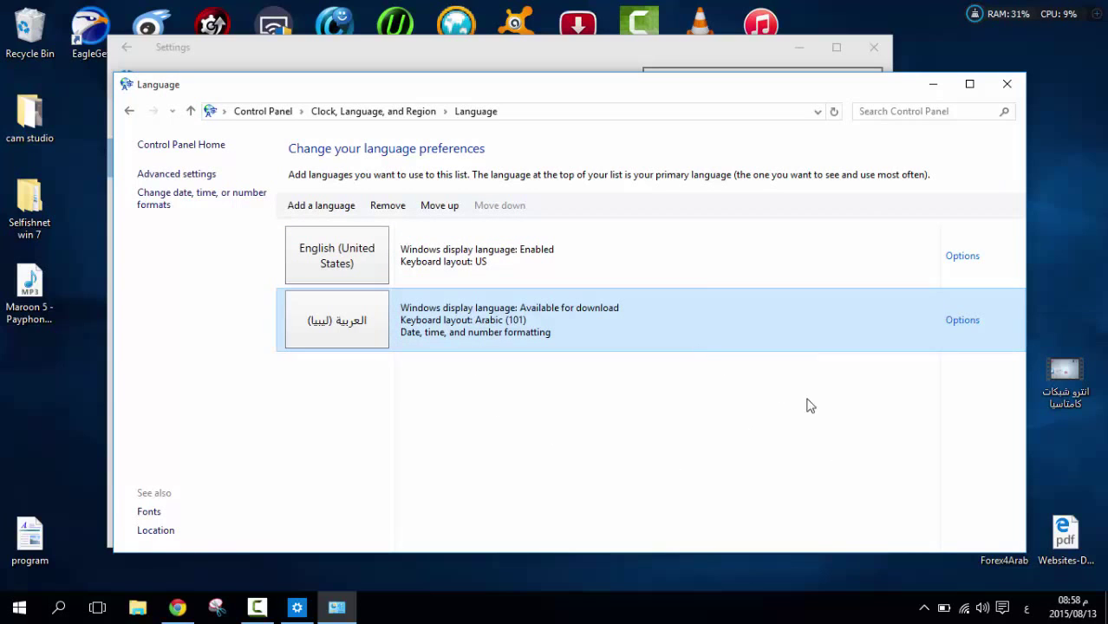
left_click(960, 322)
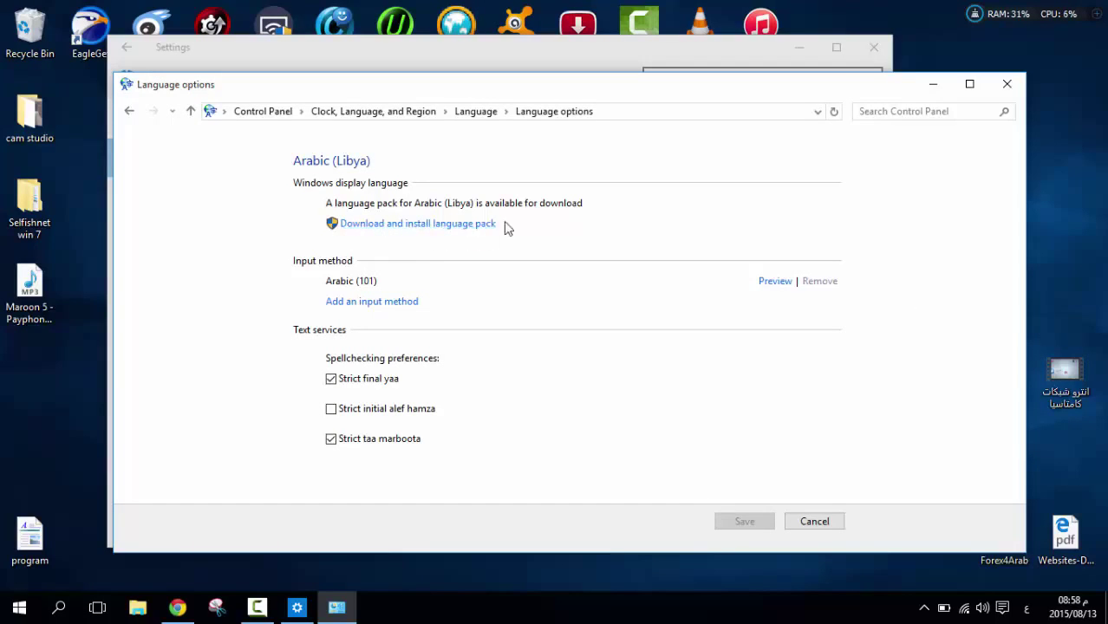
left_click(393, 228)
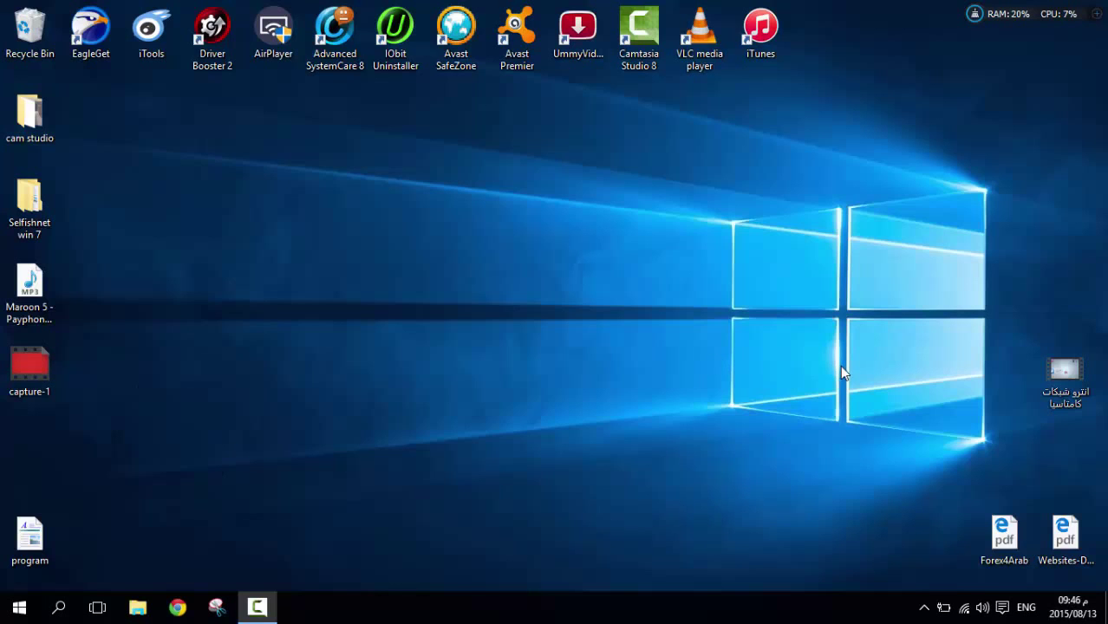
Step: Reopen the region and language settings and set Arabic (Libya) as the default language
left_click(1002, 608)
left_click(633, 478)
left_click(1025, 608)
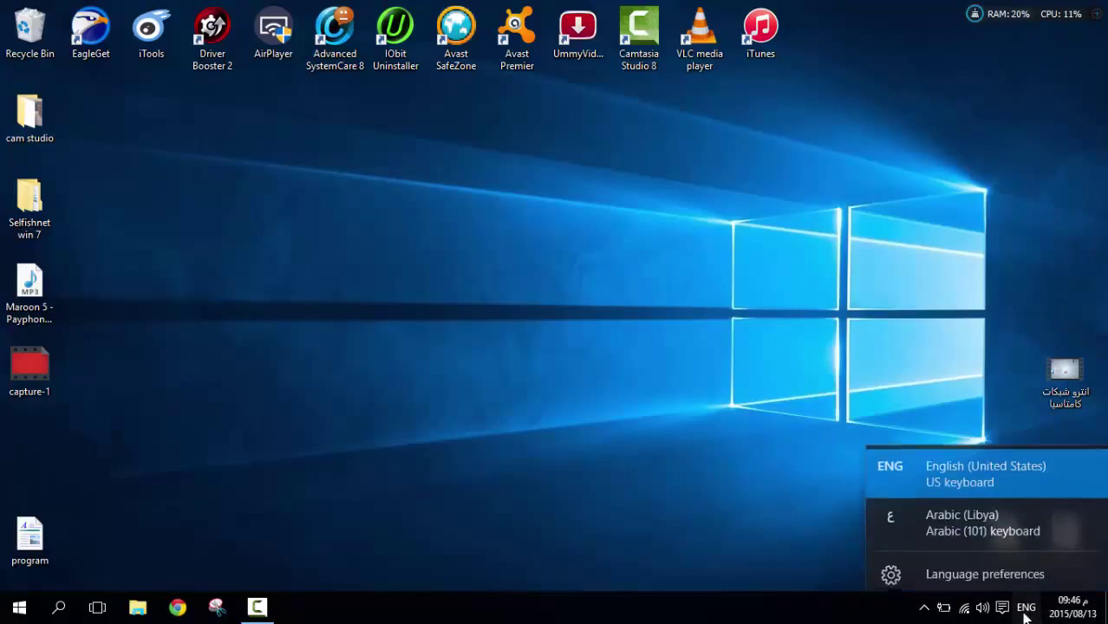
left_click(1002, 572)
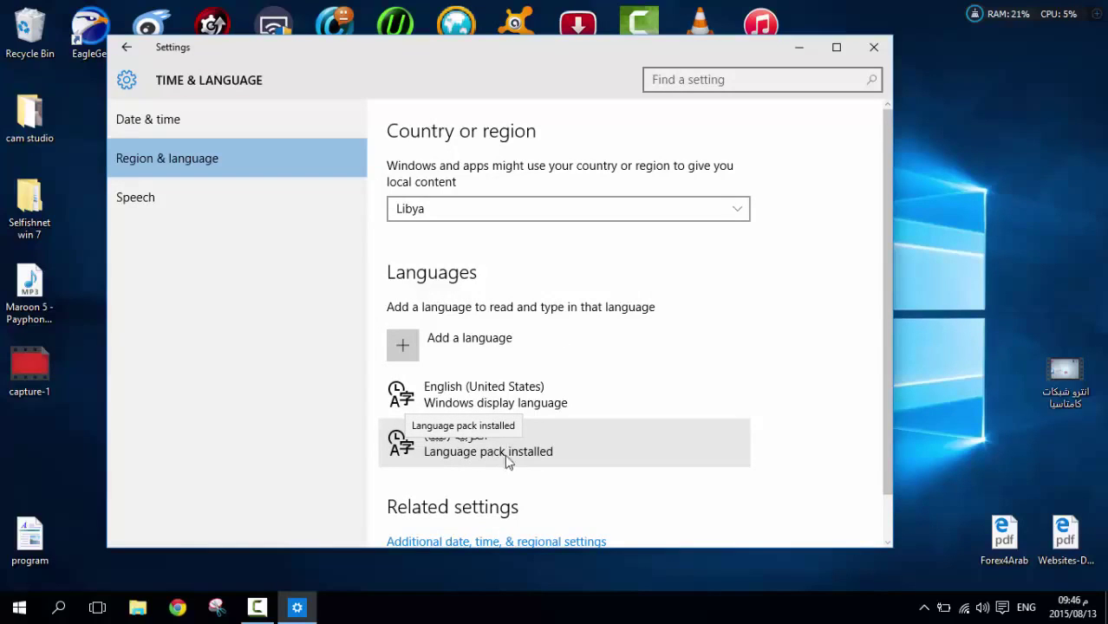
left_click(478, 448)
scroll(528, 452, "down", 1)
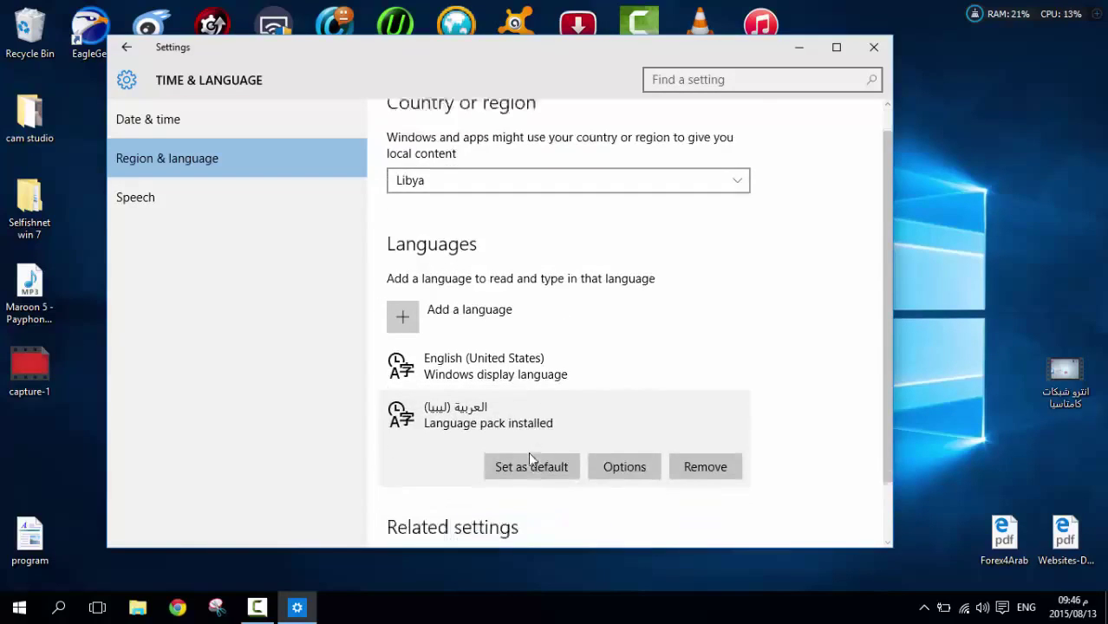
left_click(537, 437)
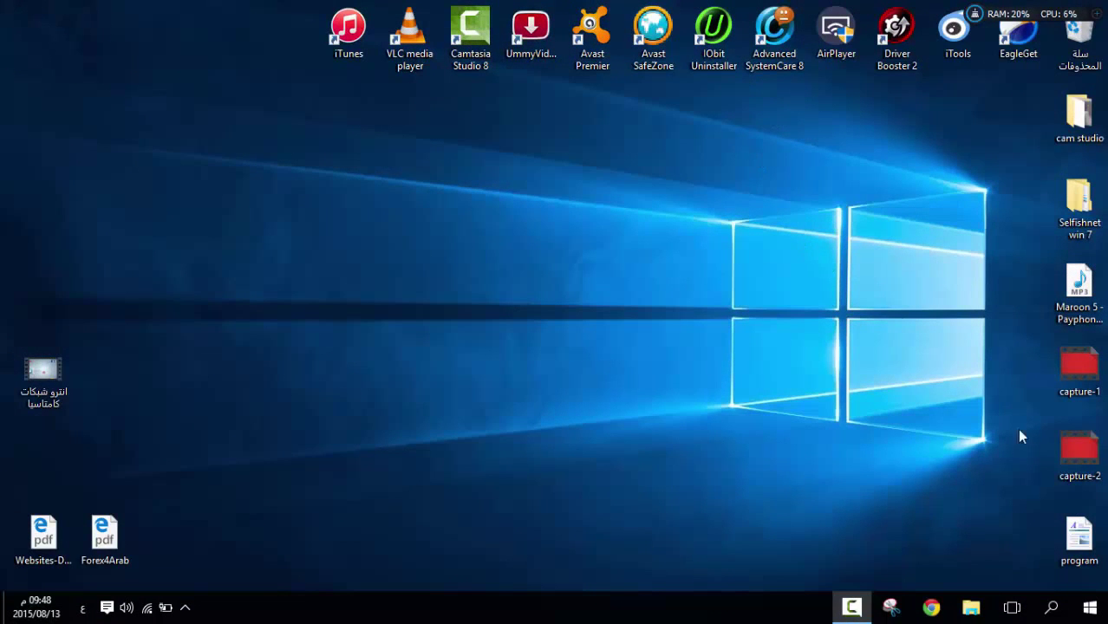
Step: Examine the Start menu to check the display language of its entries and tiles
left_click(1095, 609)
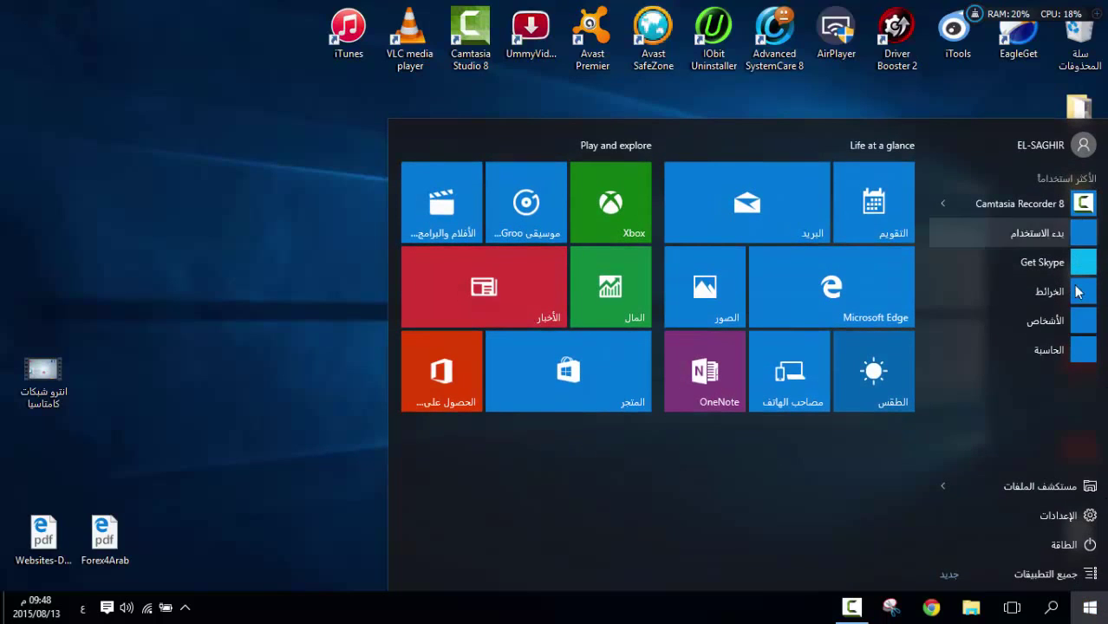
left_click(339, 92)
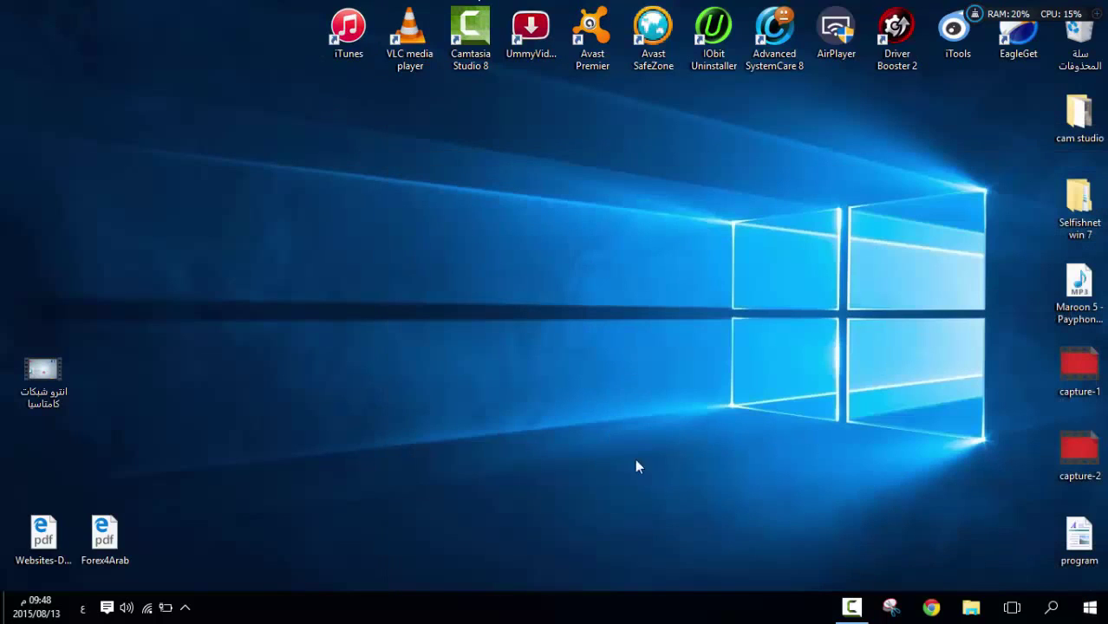
left_click(1090, 608)
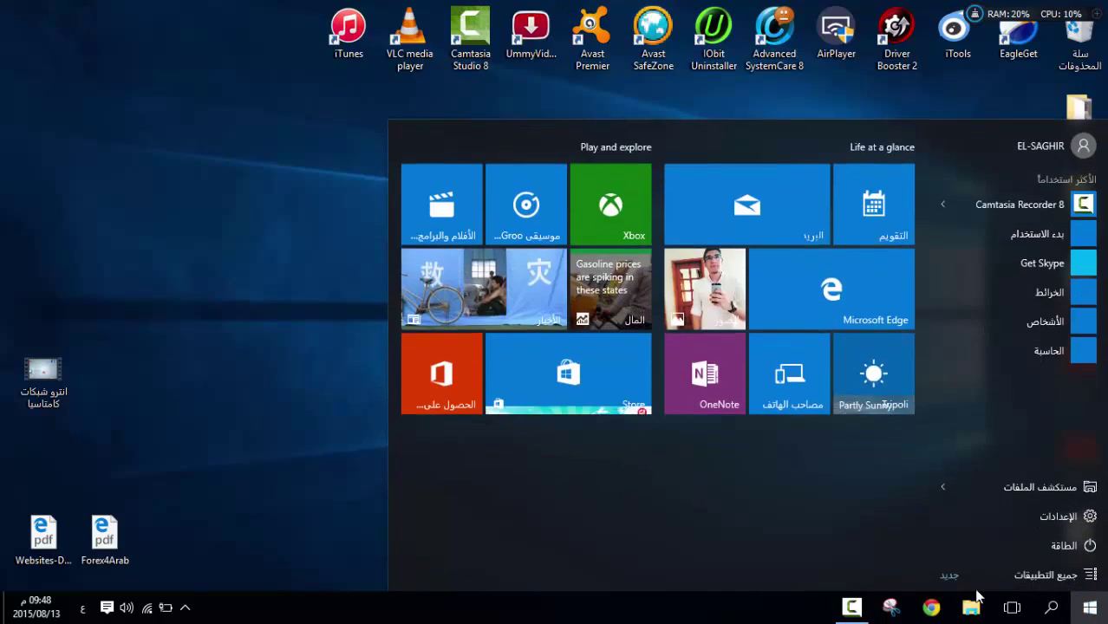
left_click(184, 397)
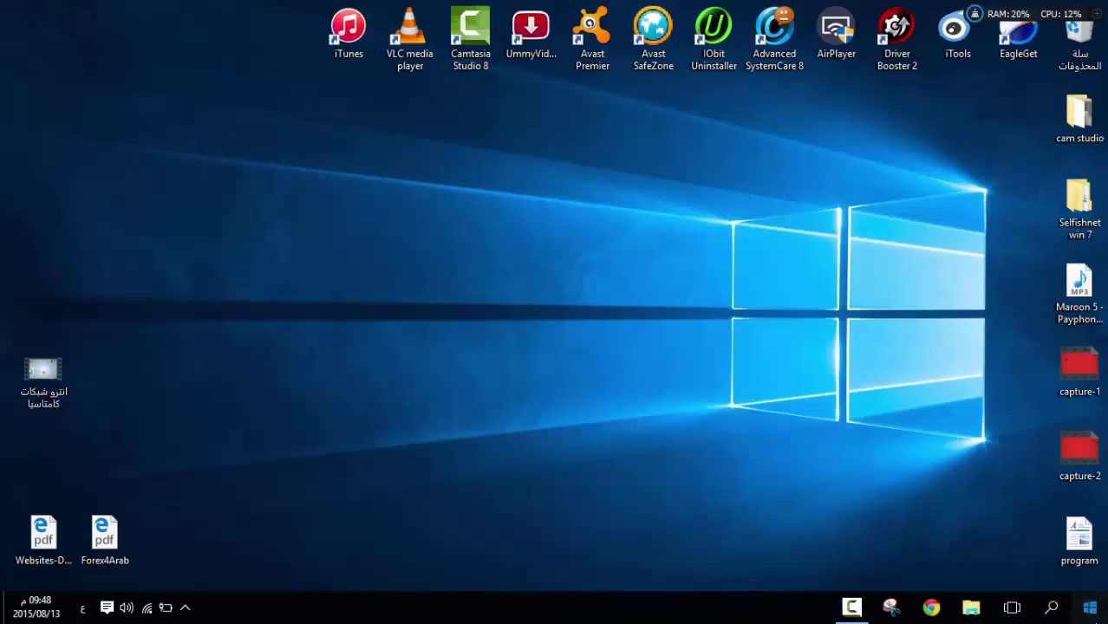
left_click(1090, 608)
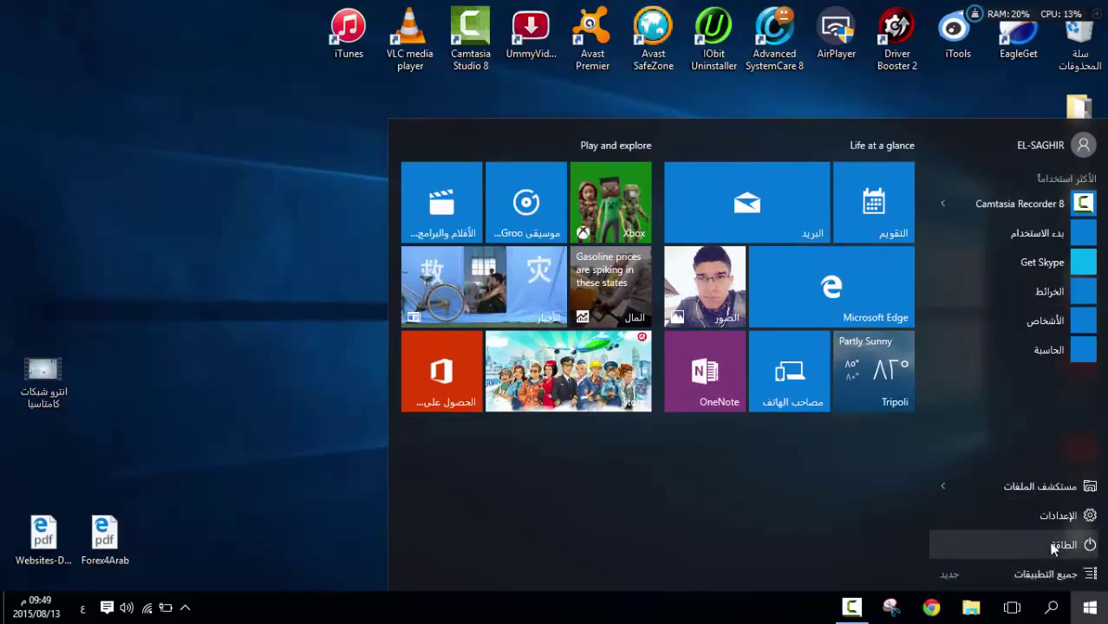
Step: Open the Windows settings home page, look through its categories to check their display language, and close it
left_click(1052, 514)
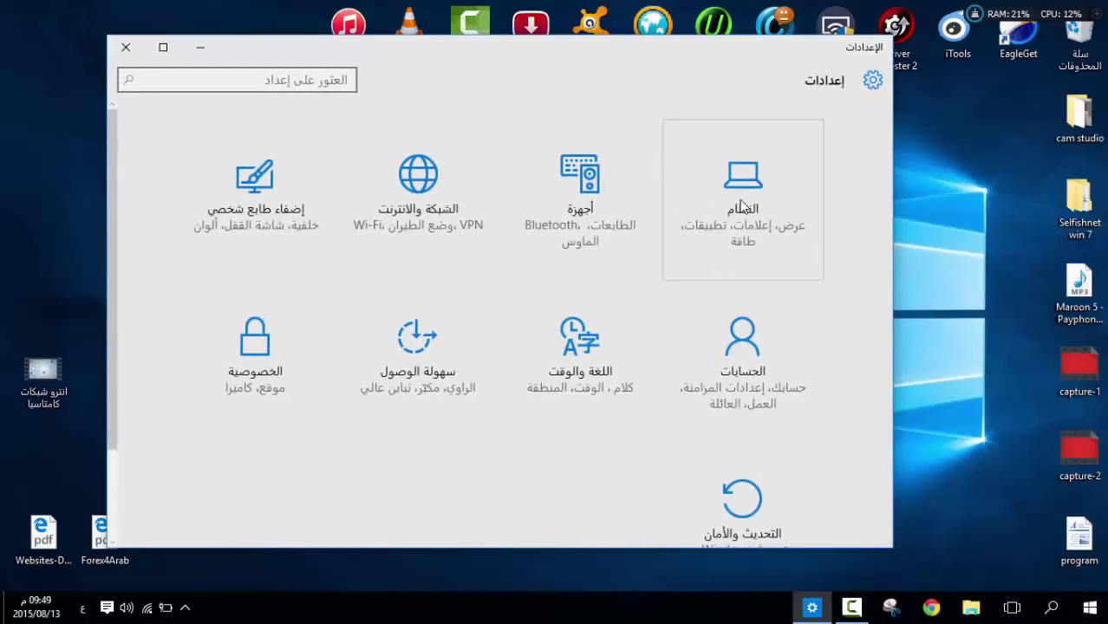
scroll(693, 286, "down", 2)
scroll(693, 368, "up", 2)
scroll(685, 252, "down", 2)
scroll(767, 337, "up", 2)
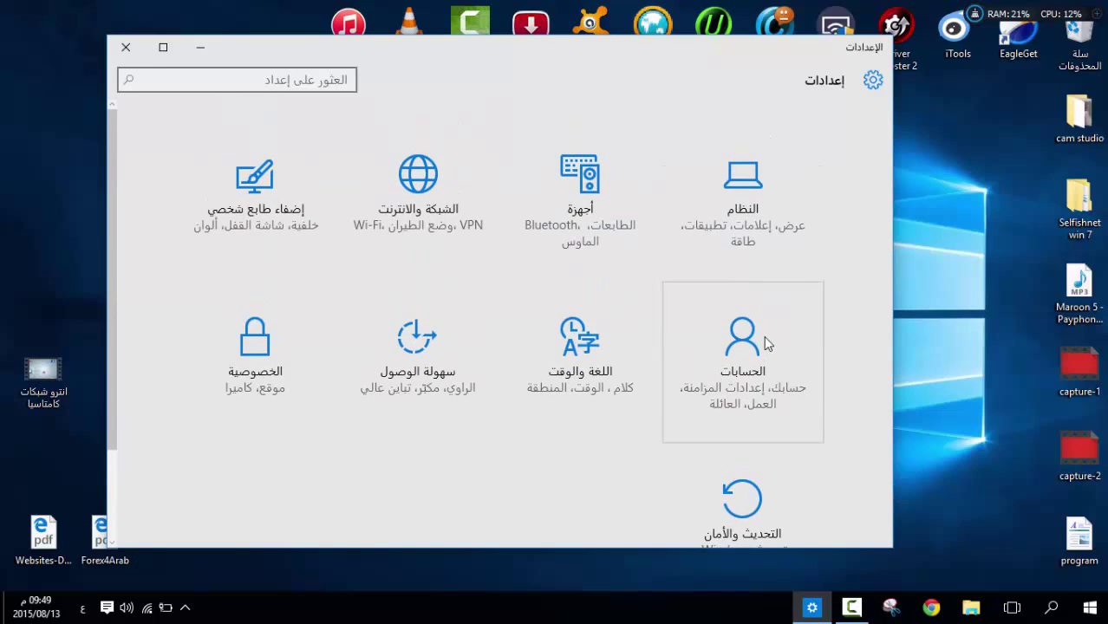
left_click(130, 48)
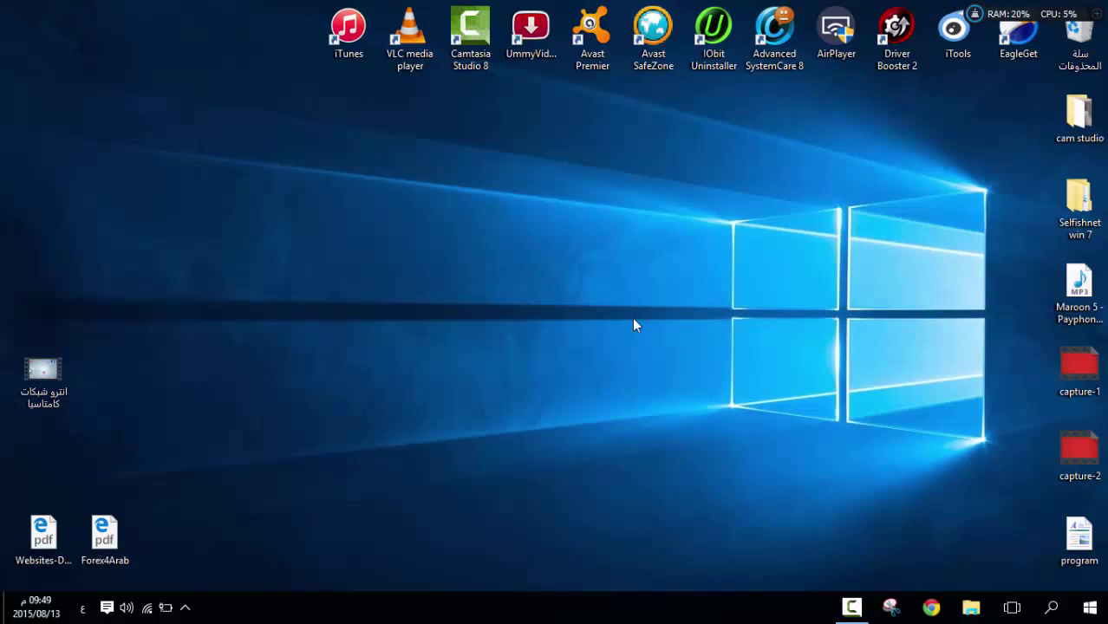
left_click(1090, 607)
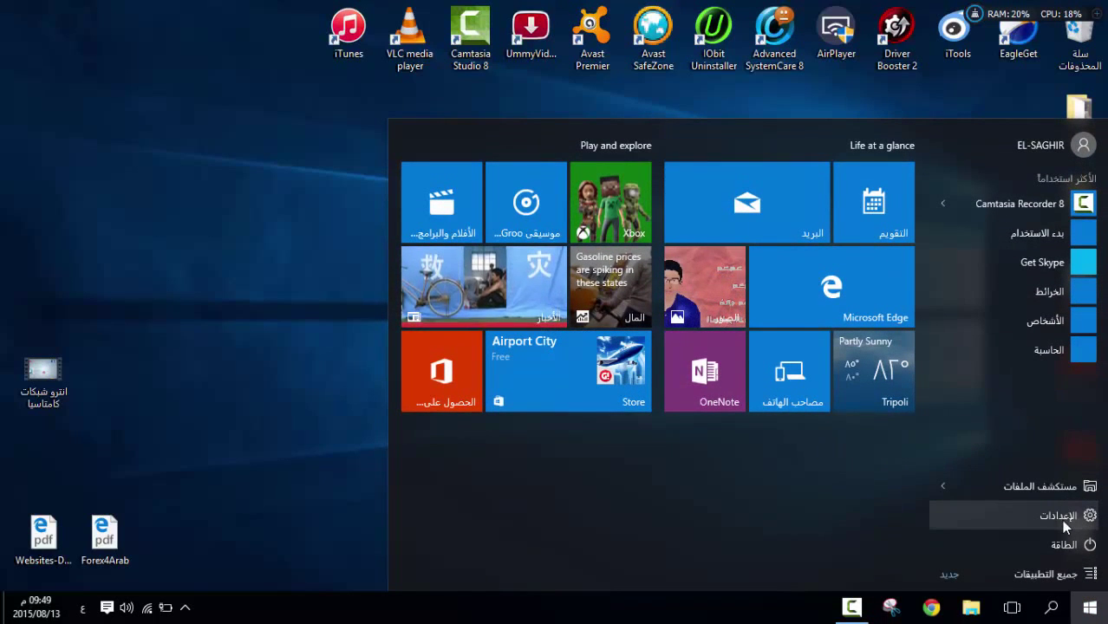
left_click(1061, 521)
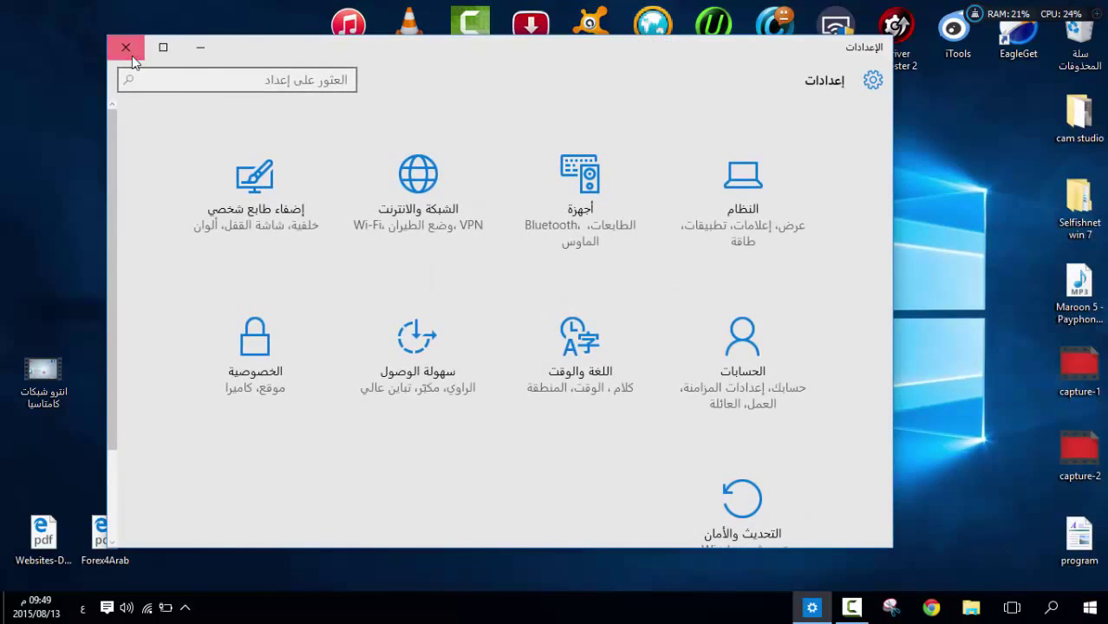
left_click(123, 45)
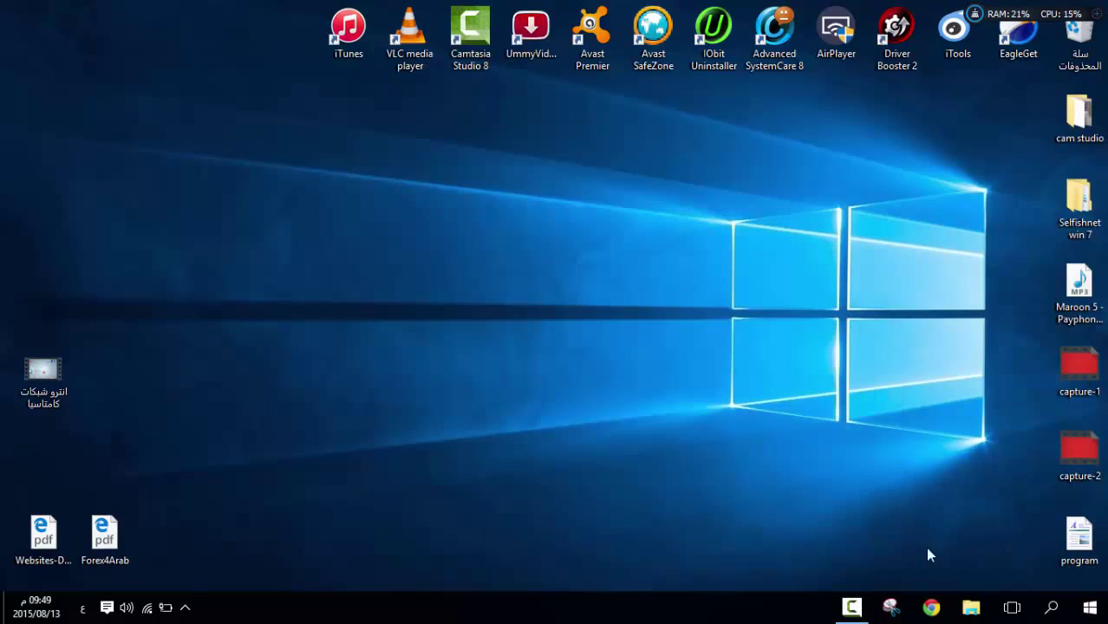
Step: Open the language preferences, inspect the options offered for English (United States) and Arabic (Libya), and close the settings
left_click(107, 608)
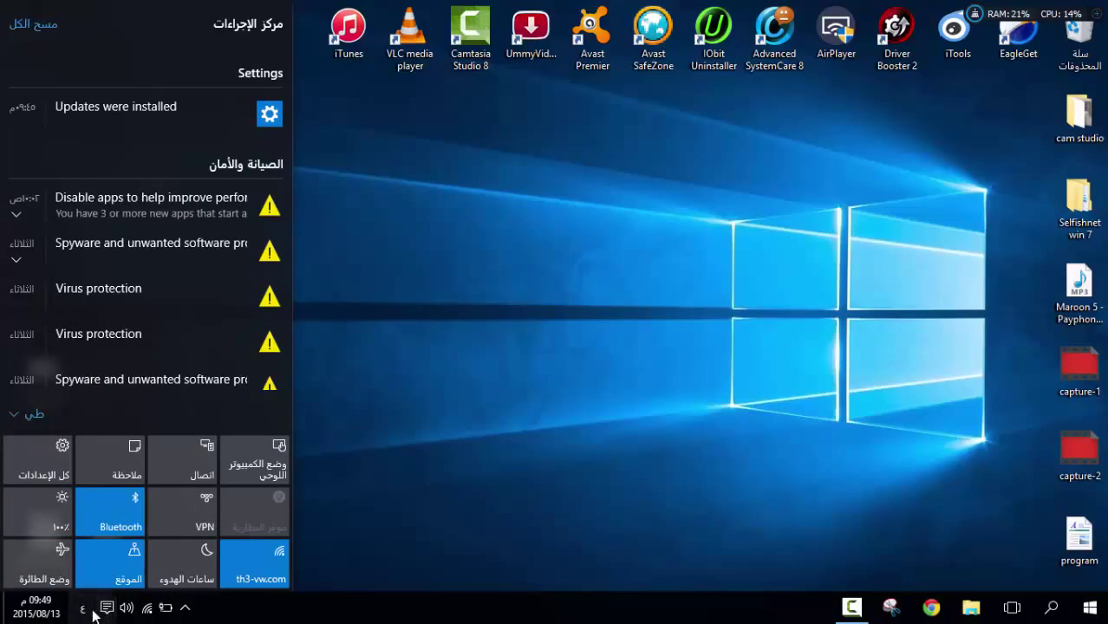
left_click(82, 608)
left_click(139, 568)
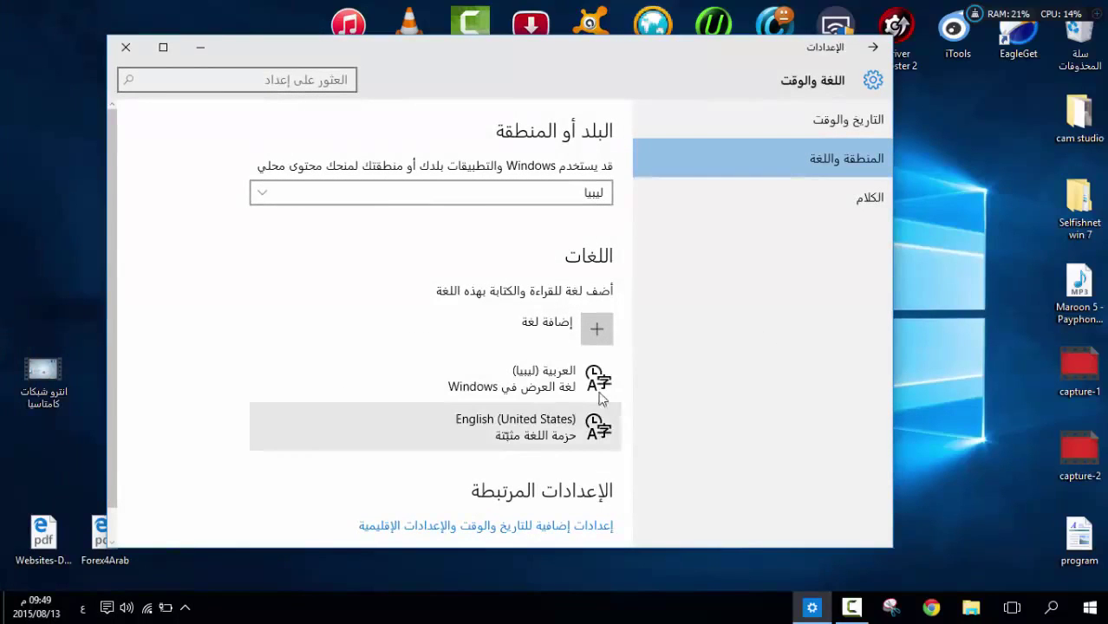
left_click(545, 437)
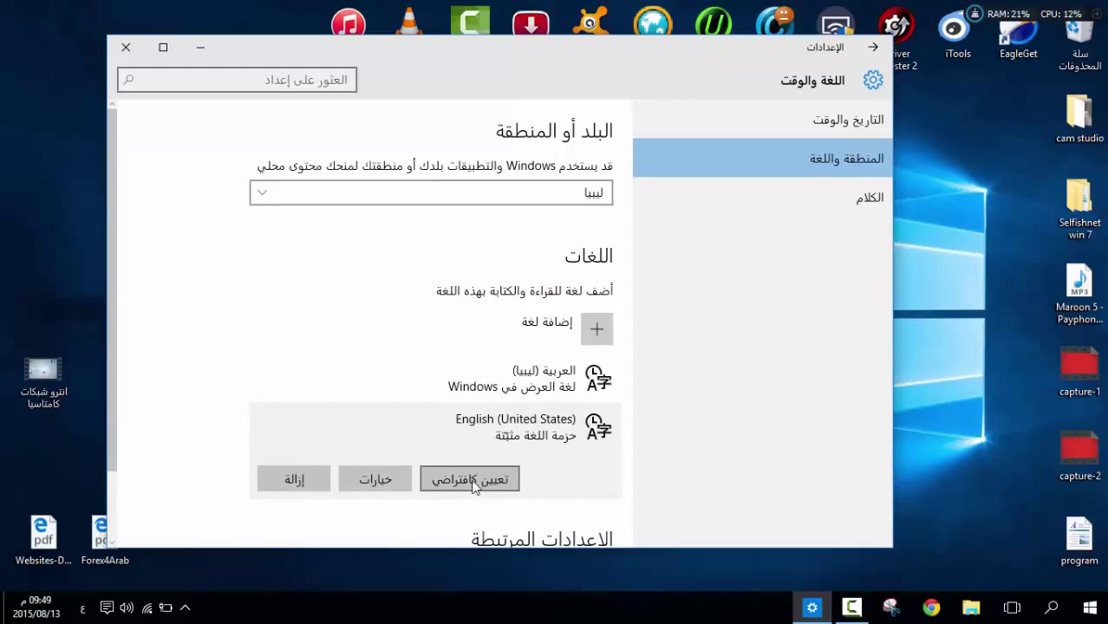
left_click(526, 395)
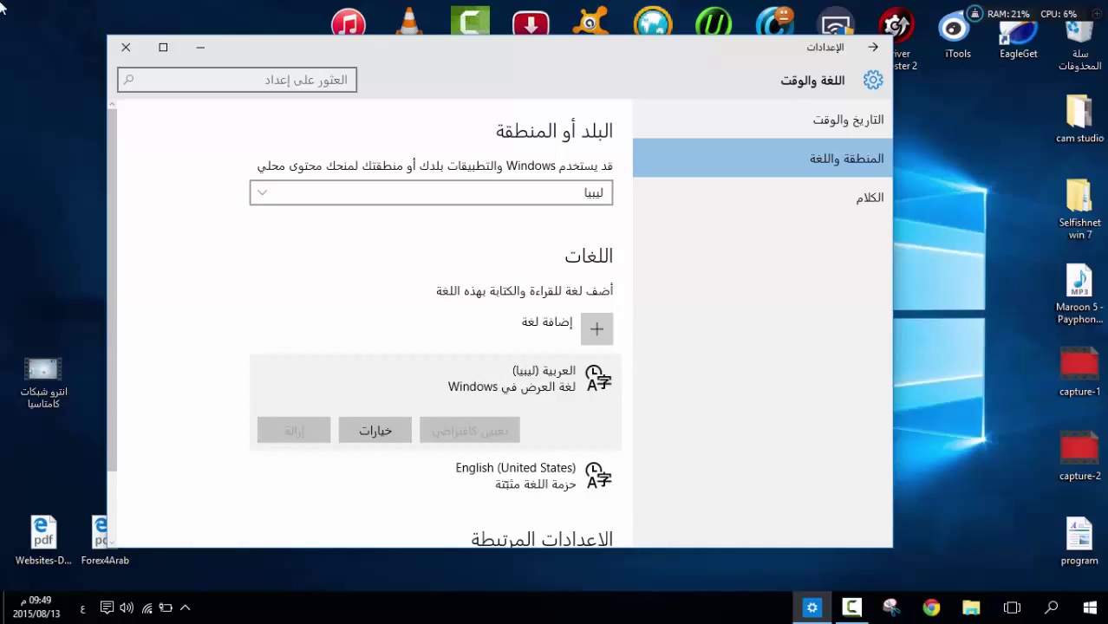
left_click(126, 47)
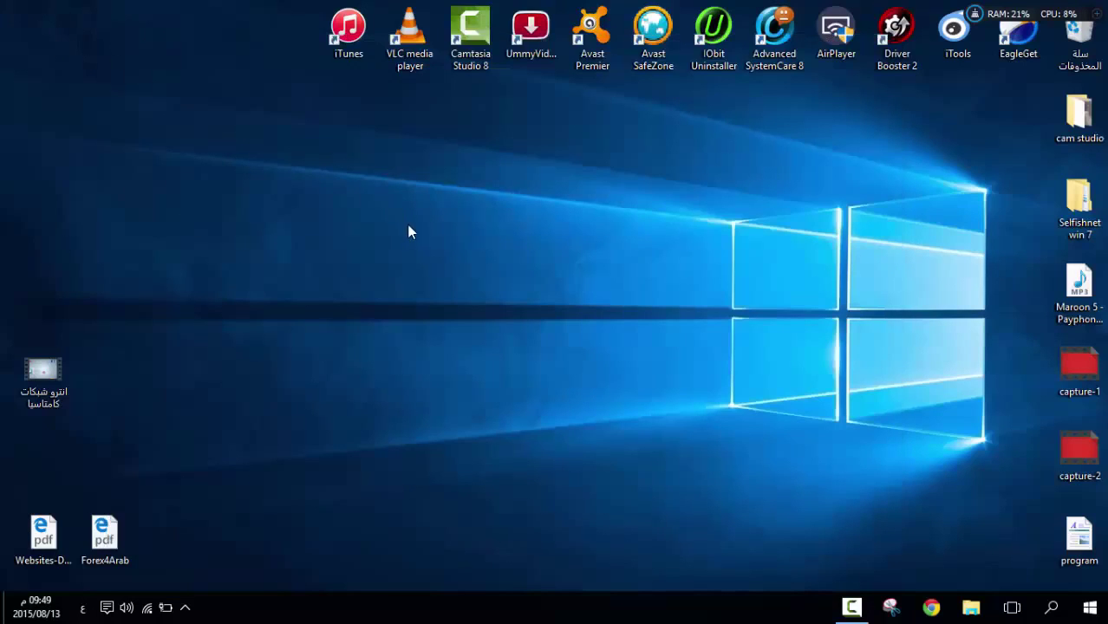